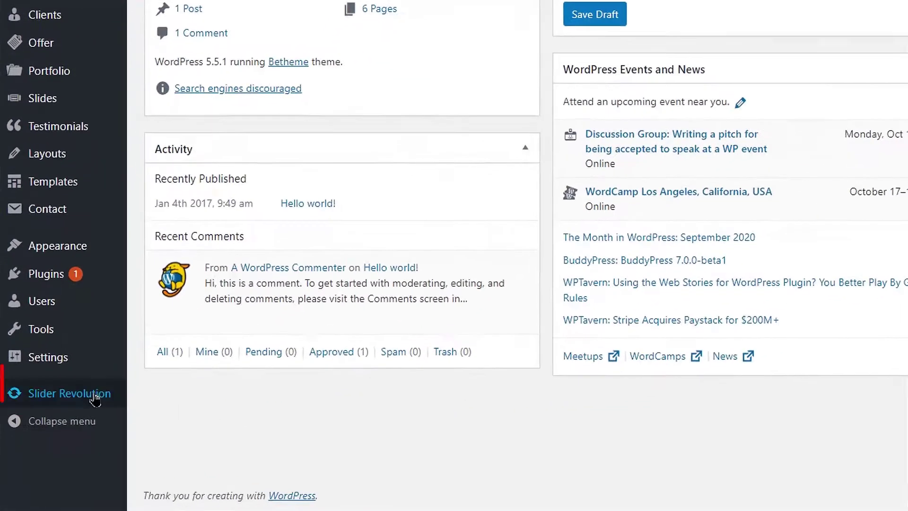
Open the Slider Revolution dashboard listing the Agency 4 and Optics modules.
{"action": "left_click", "coordinate": [78, 399]}
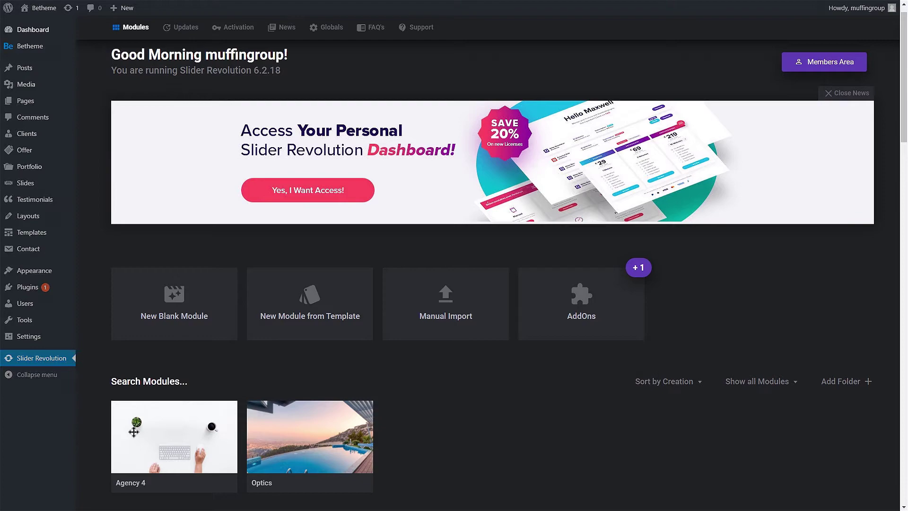
Load the Agency 4 module into the Slider Revolution editor.
{"action": "left_click", "coordinate": [169, 442]}
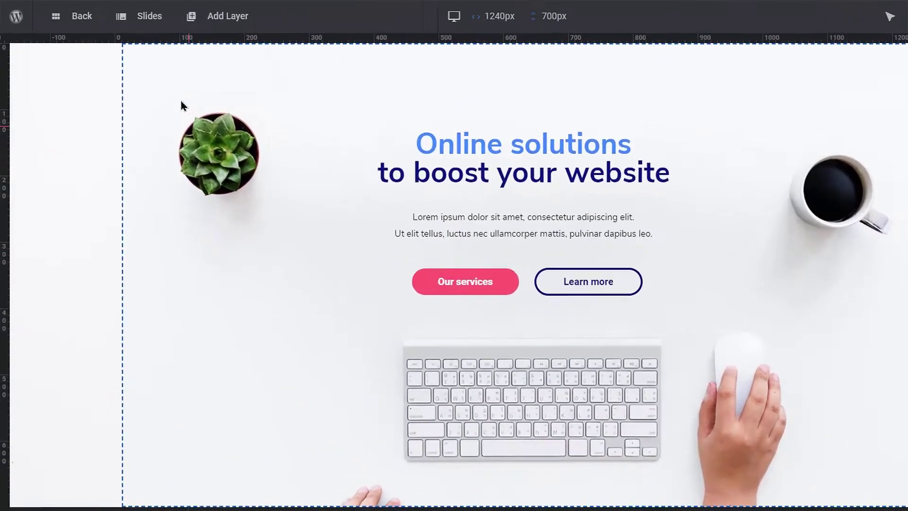
Check the slide list, then select each layer: both buttons, both headings and the paragraph.
{"action": "left_click", "coordinate": [110, 15]}
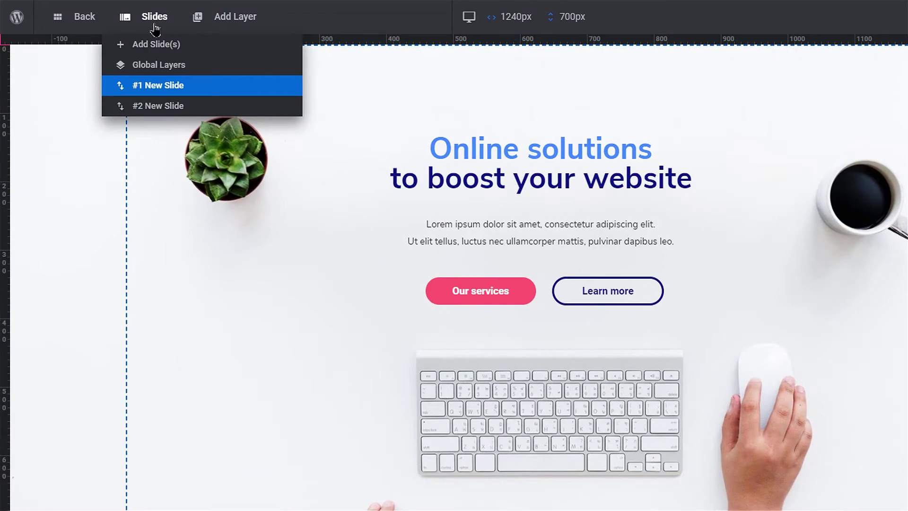
{"action": "mouse_move", "coordinate": [196, 24]}
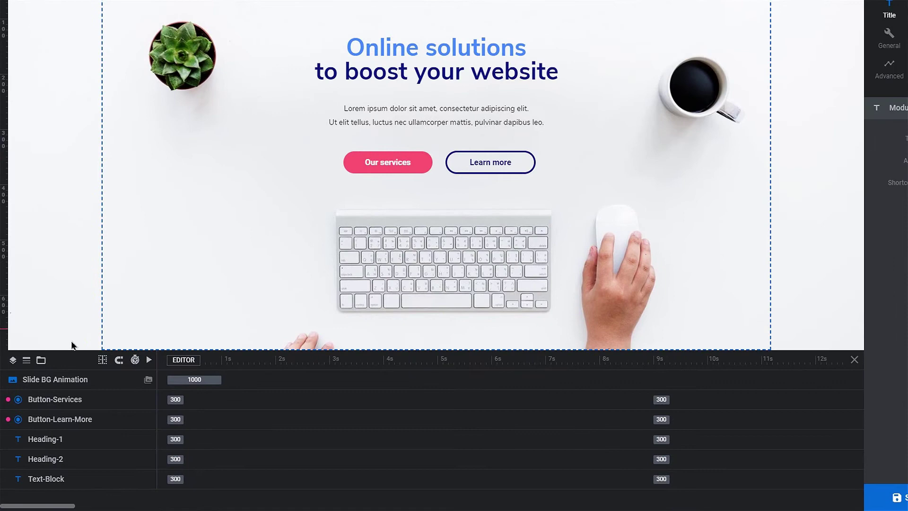
{"action": "left_click", "coordinate": [66, 400]}
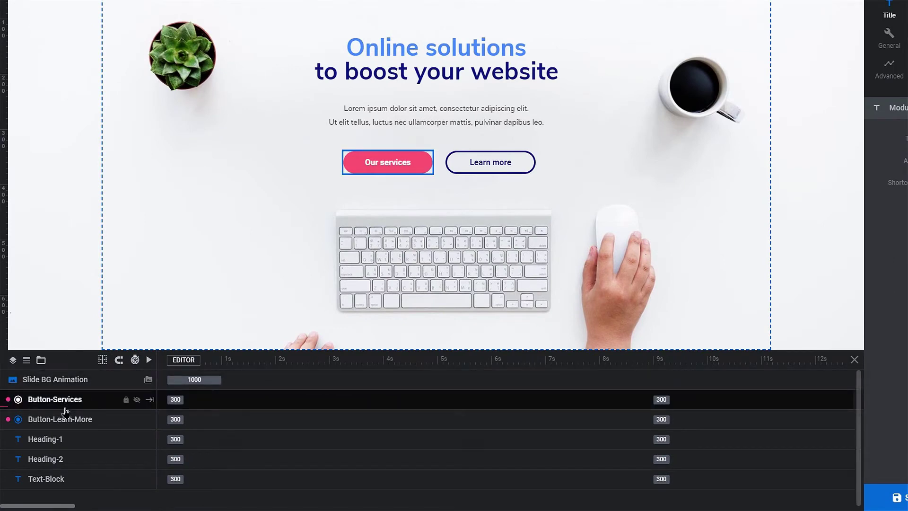
{"action": "left_click", "coordinate": [66, 420]}
{"action": "left_click", "coordinate": [63, 440]}
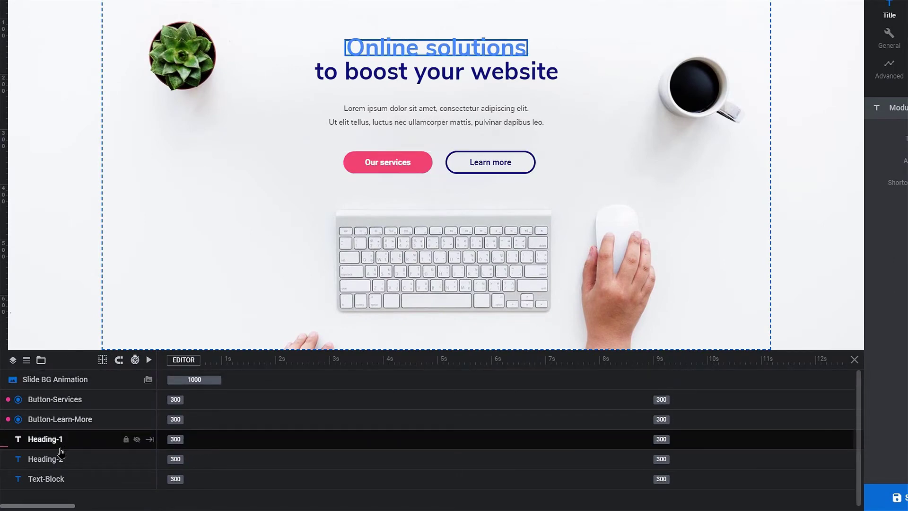
{"action": "left_click", "coordinate": [60, 457]}
{"action": "left_click", "coordinate": [56, 480]}
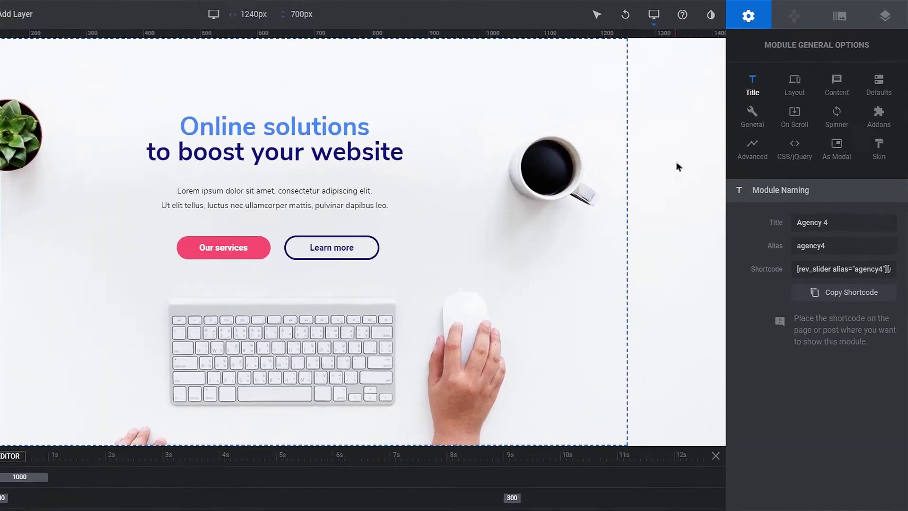
Set an Image background using the white still-life photo with the teapot and potted plant.
{"action": "left_click", "coordinate": [834, 25]}
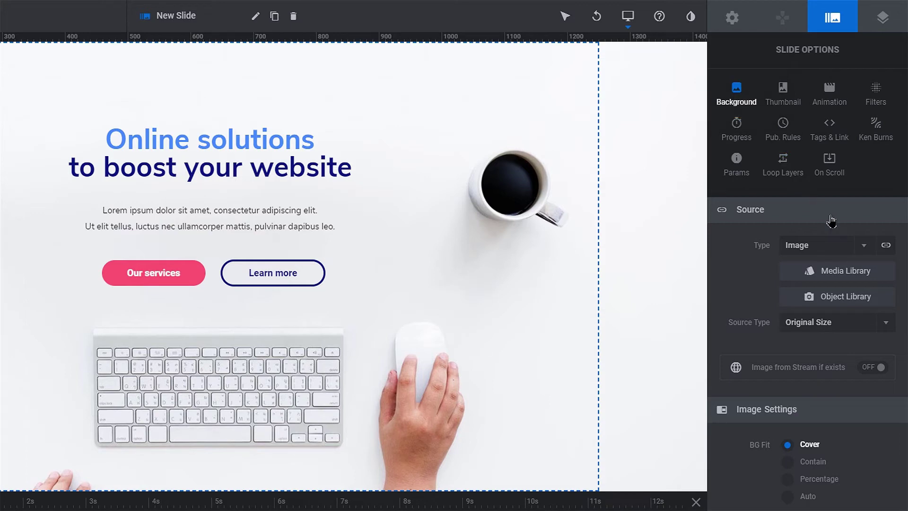
{"action": "left_click", "coordinate": [854, 245]}
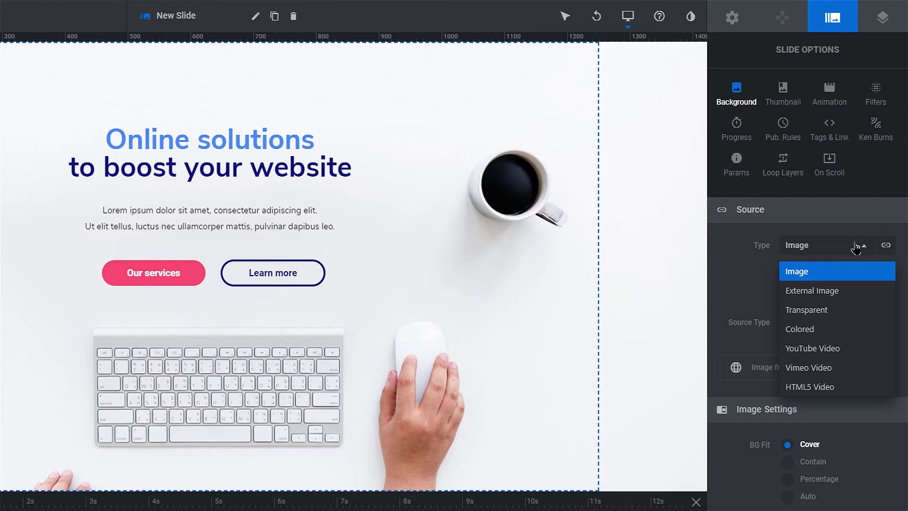
{"action": "left_click", "coordinate": [854, 246]}
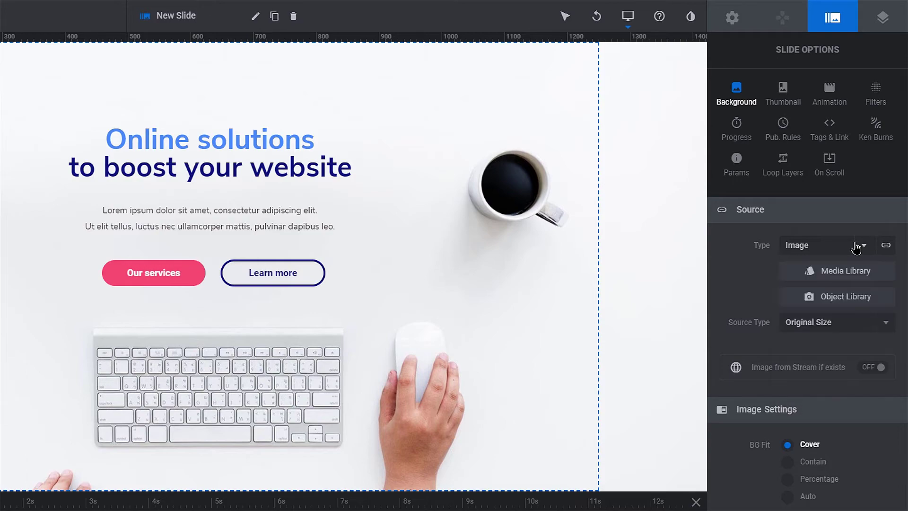
{"action": "left_click", "coordinate": [844, 271]}
{"action": "left_click", "coordinate": [69, 429]}
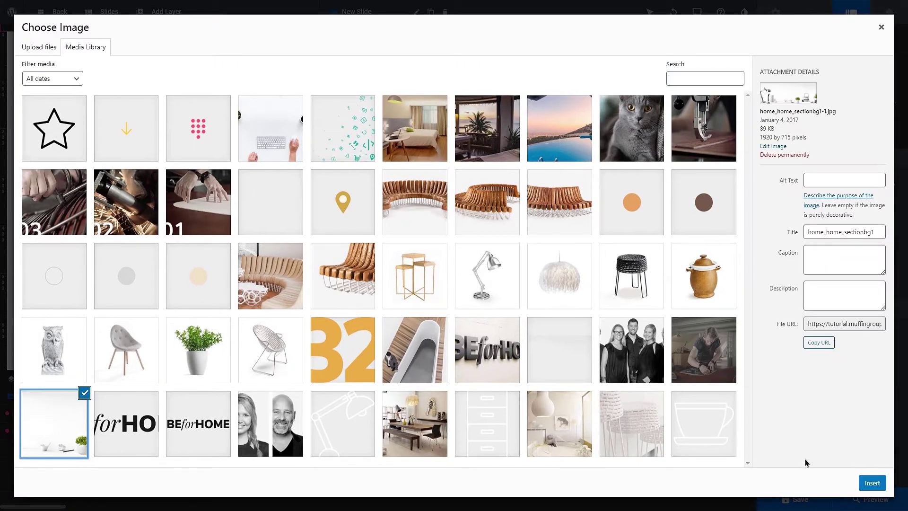
{"action": "left_click", "coordinate": [871, 482]}
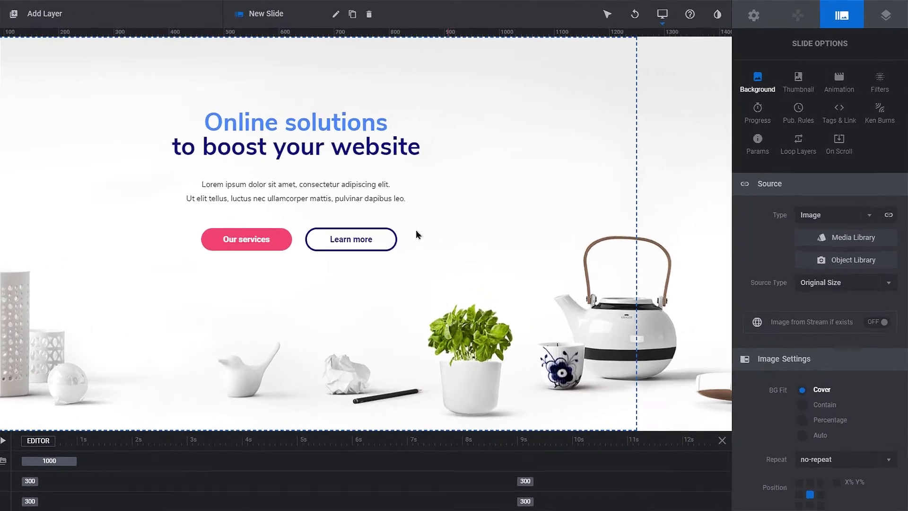
Replace 'Online' with 'Best' in the top heading layer's text content.
{"action": "left_click", "coordinate": [329, 129]}
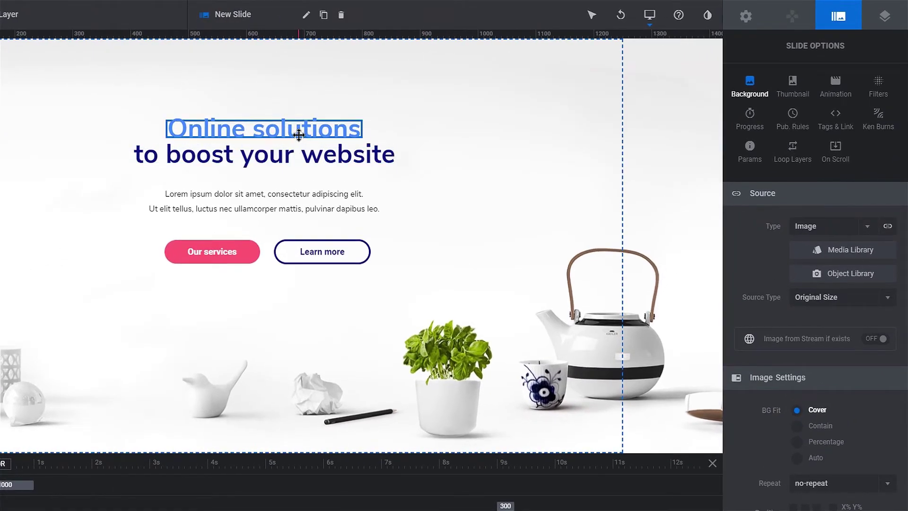
{"action": "left_click", "coordinate": [298, 134]}
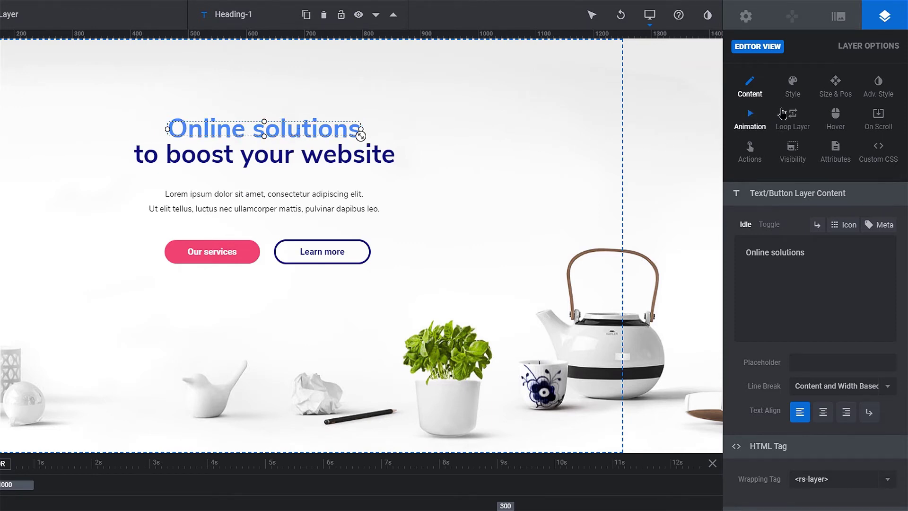
{"action": "left_click", "coordinate": [793, 94]}
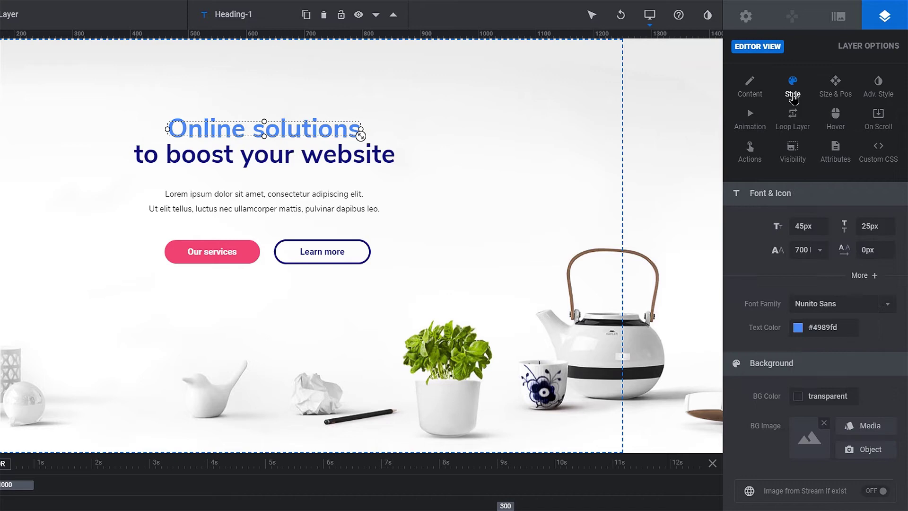
{"action": "left_click", "coordinate": [747, 92]}
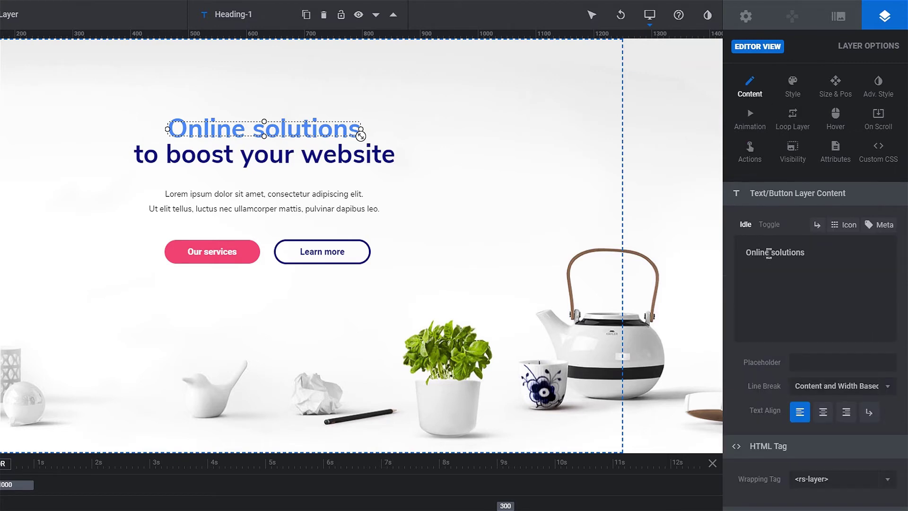
{"action": "left_click_drag", "start_coordinate": [770, 252], "coordinate": [741, 252]}
{"action": "type", "text": "Best"}
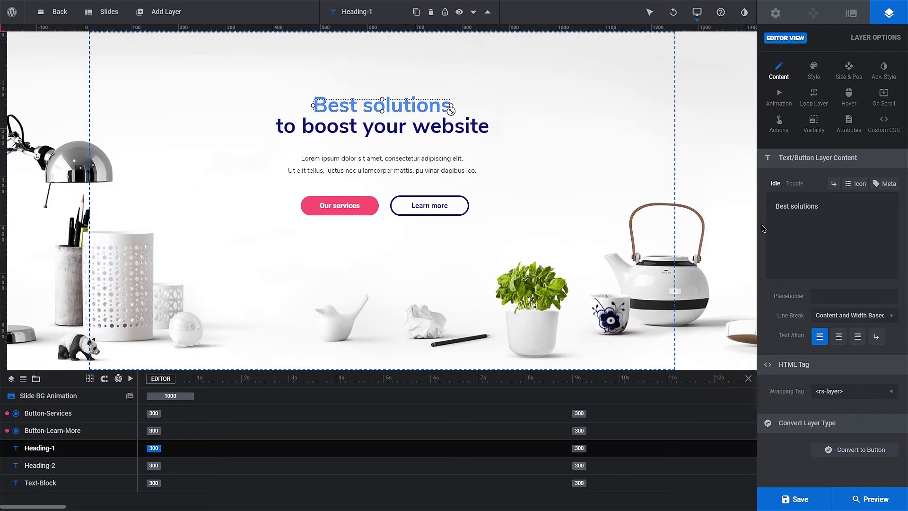
Insert the outlined star image from the WordPress media library as a new image layer.
{"action": "mouse_move", "coordinate": [168, 17]}
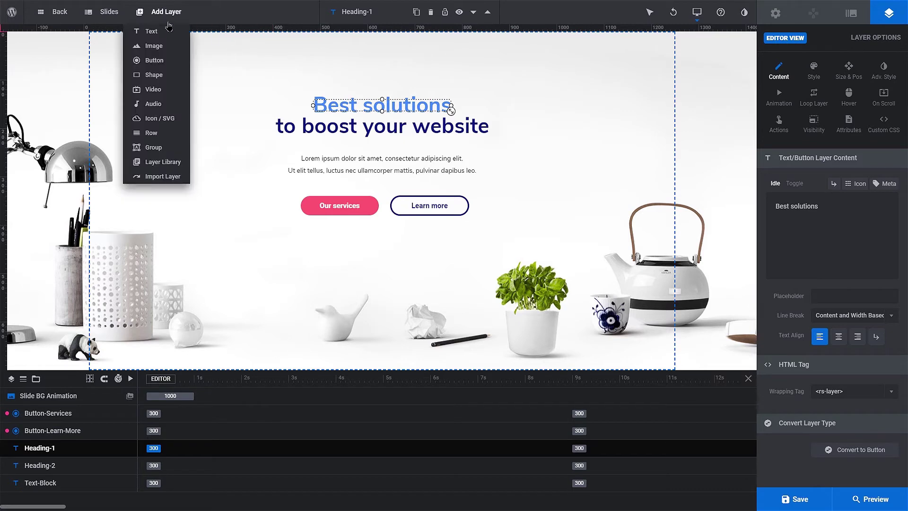
{"action": "mouse_move", "coordinate": [168, 49]}
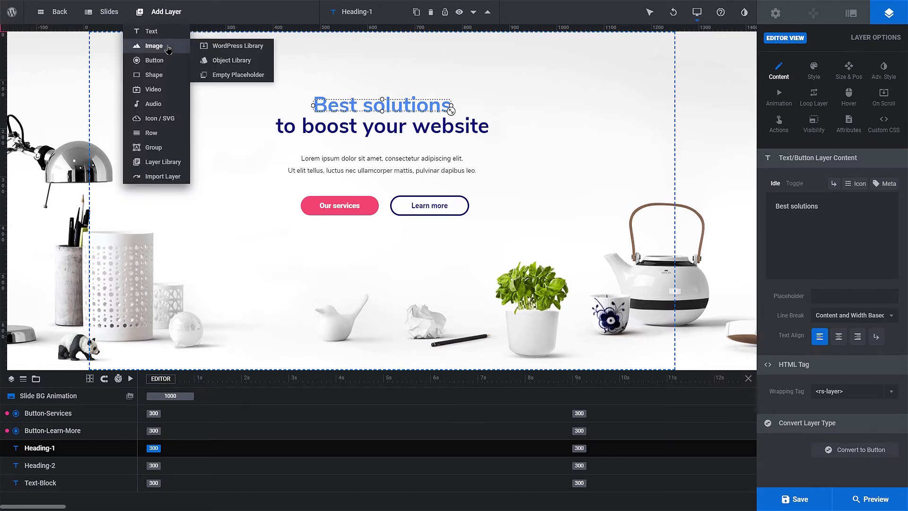
{"action": "left_click", "coordinate": [223, 46]}
{"action": "left_click", "coordinate": [64, 132]}
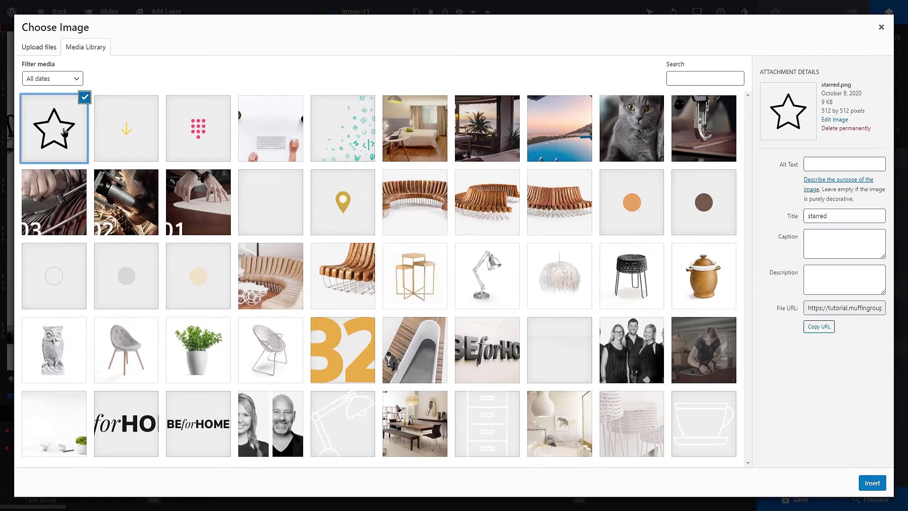
{"action": "left_click", "coordinate": [872, 483]}
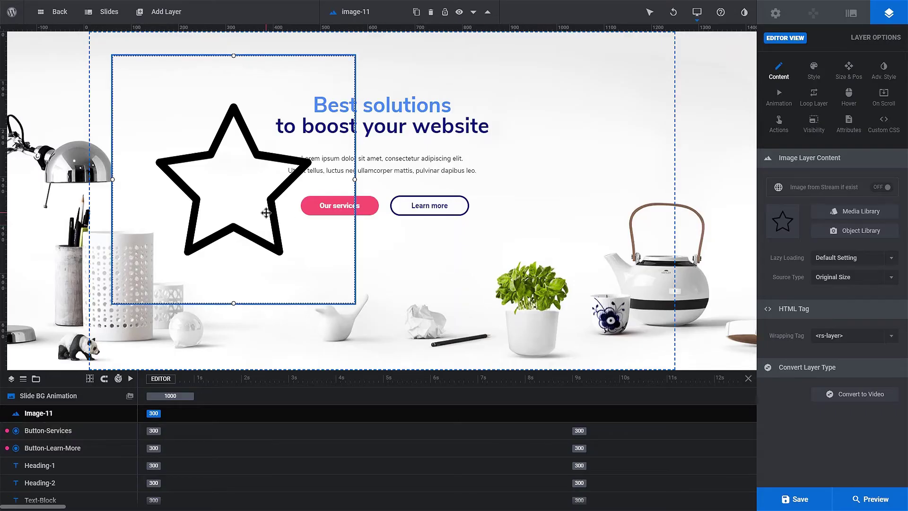
Place the star beside the heading, resize it to about 243×242 px, and save.
{"action": "left_click_drag", "start_coordinate": [274, 216], "coordinate": [596, 168]}
{"action": "left_click_drag", "start_coordinate": [564, 254], "coordinate": [541, 134]}
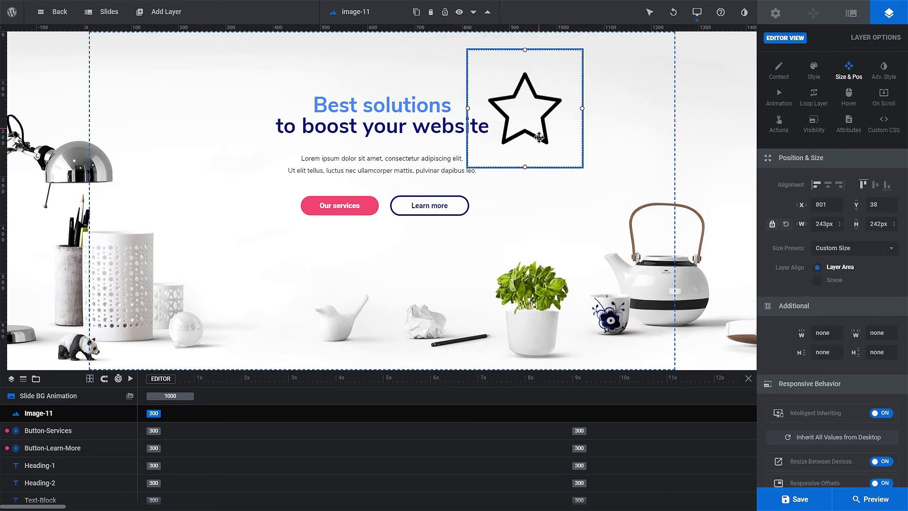
{"action": "left_click", "coordinate": [784, 500]}
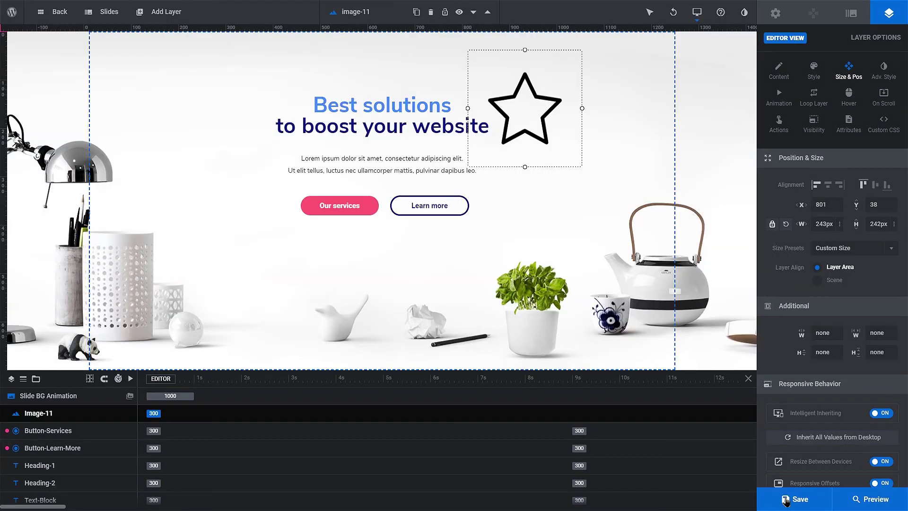
{"action": "mouse_move", "coordinate": [786, 504]}
Edit the Home — Front Page from the All Pages list and scroll to its Media slider options.
{"action": "mouse_move", "coordinate": [16, 18]}
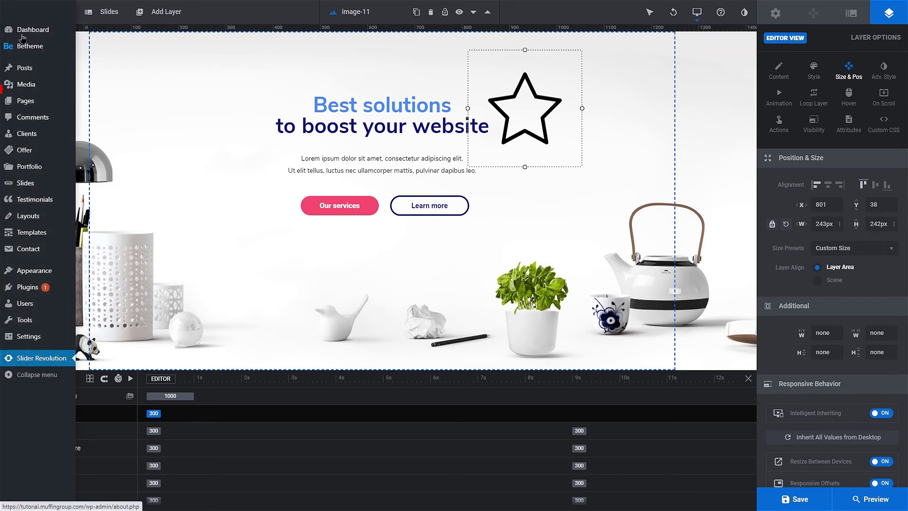
{"action": "left_click", "coordinate": [28, 105]}
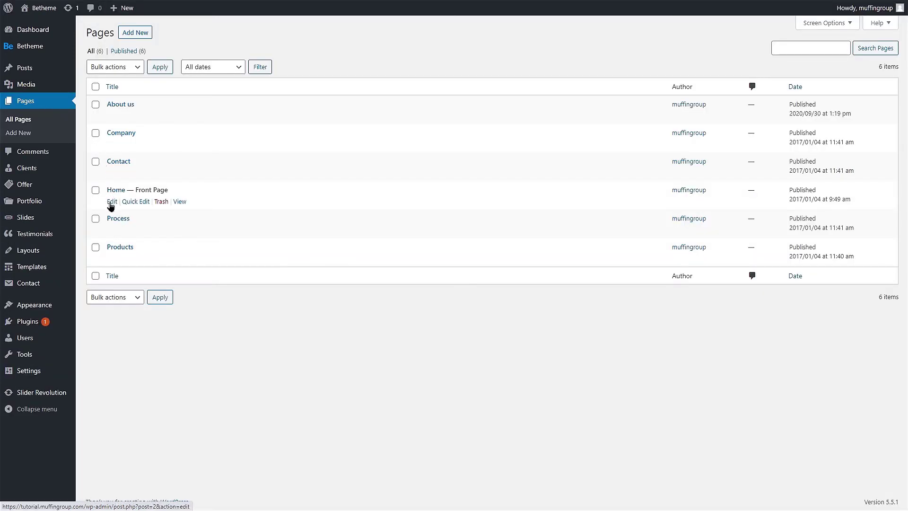
{"action": "left_click", "coordinate": [112, 202]}
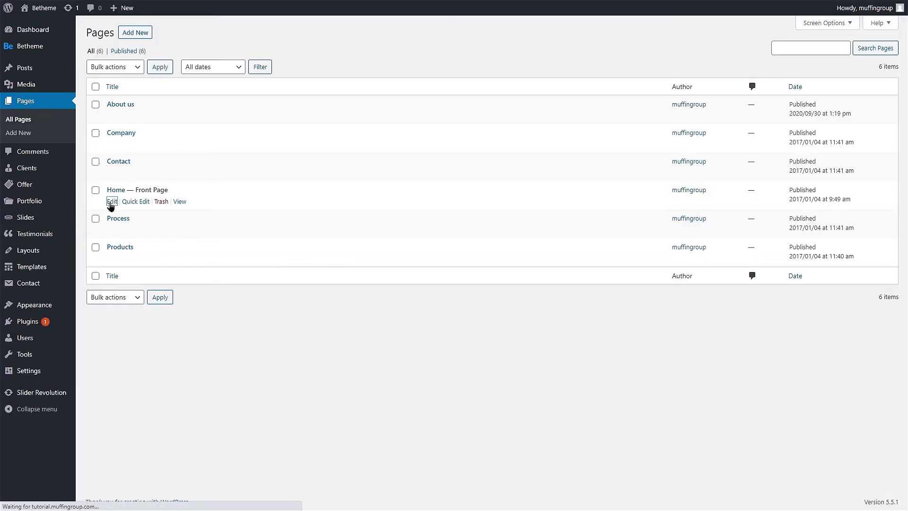
{"action": "scroll", "coordinate": [173, 216], "scroll_direction": "down", "scroll_amount": 10}
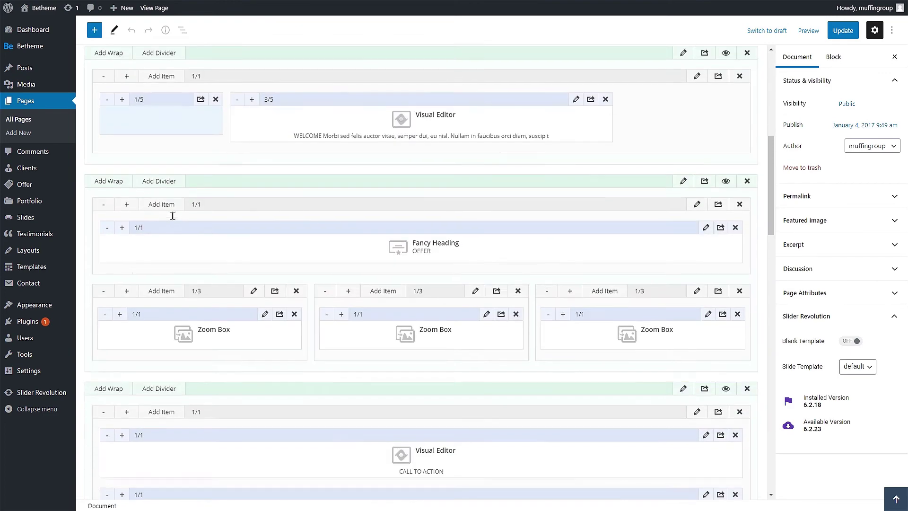
{"action": "scroll", "coordinate": [173, 215], "scroll_direction": "down", "scroll_amount": 15}
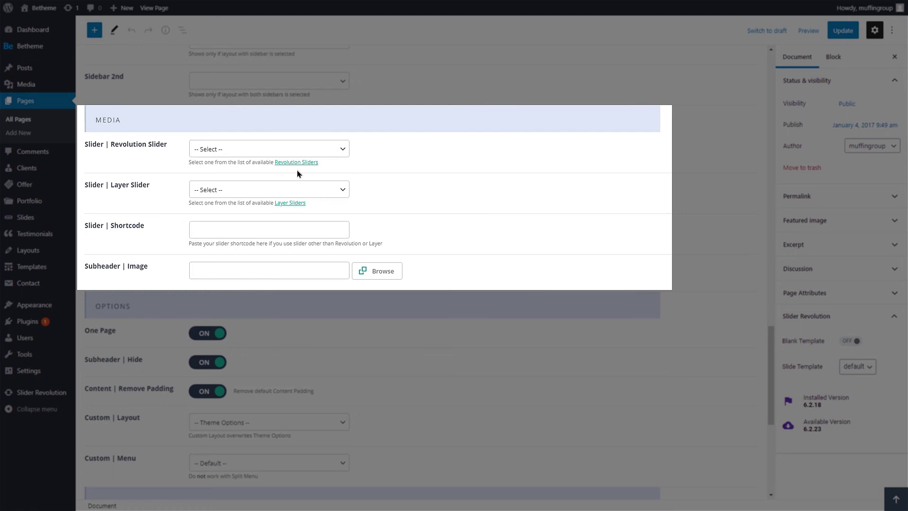
Choose Agency 4 as the page's Revolution Slider and update the page.
{"action": "left_click", "coordinate": [340, 154]}
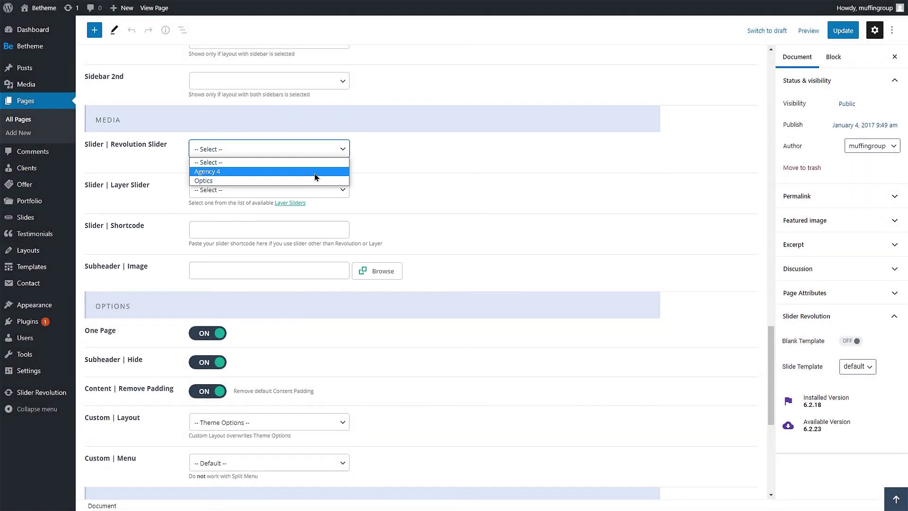
{"action": "left_click", "coordinate": [316, 172]}
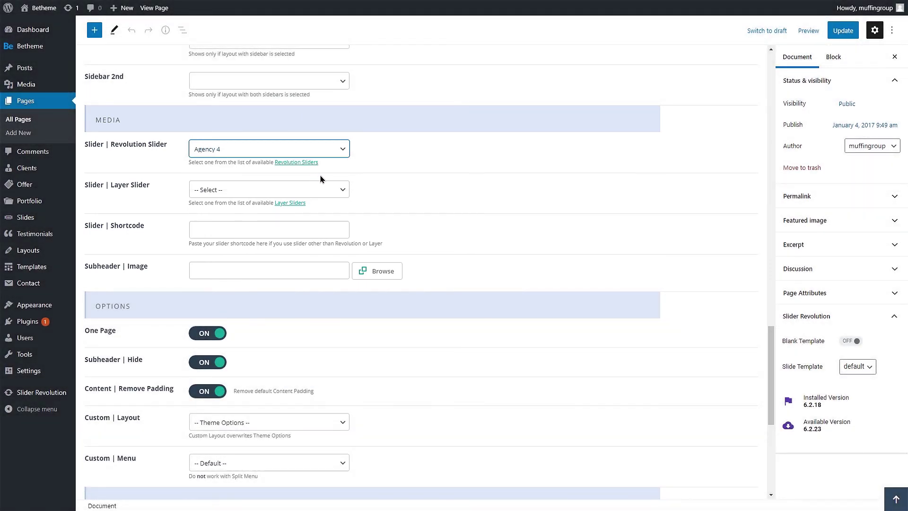
{"action": "left_click", "coordinate": [840, 31]}
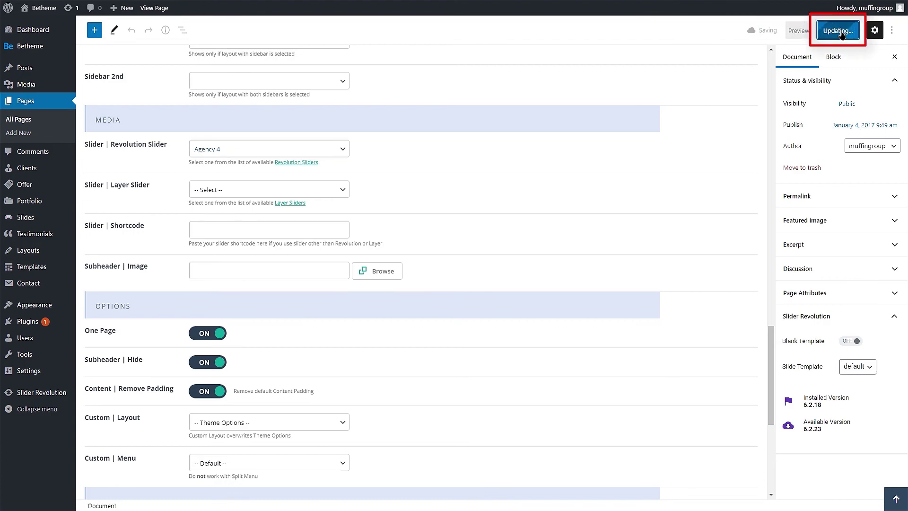